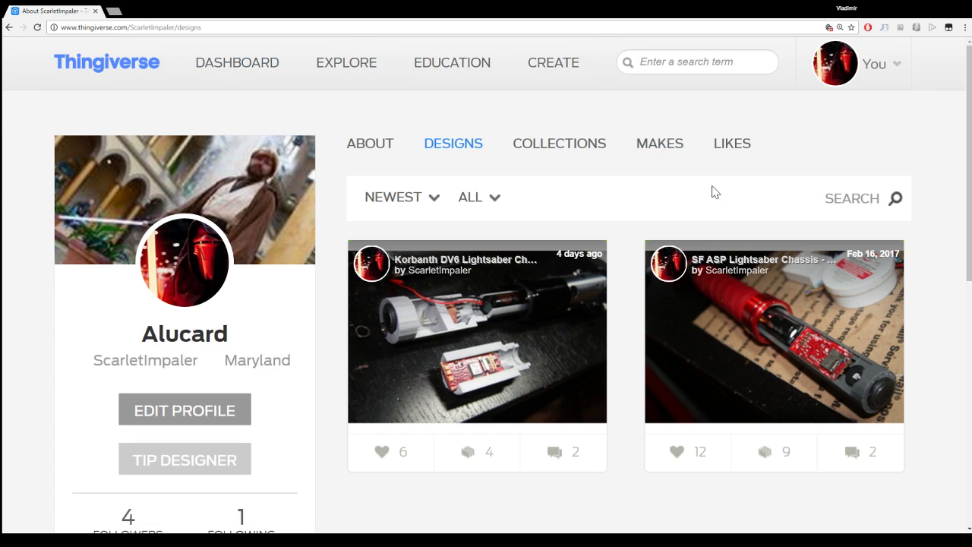
# Step: Open the SF ASP Lightsaber Chassis design and launch the 3D Print with 3D Hubs app to order it printed
pyautogui.click(774, 270)
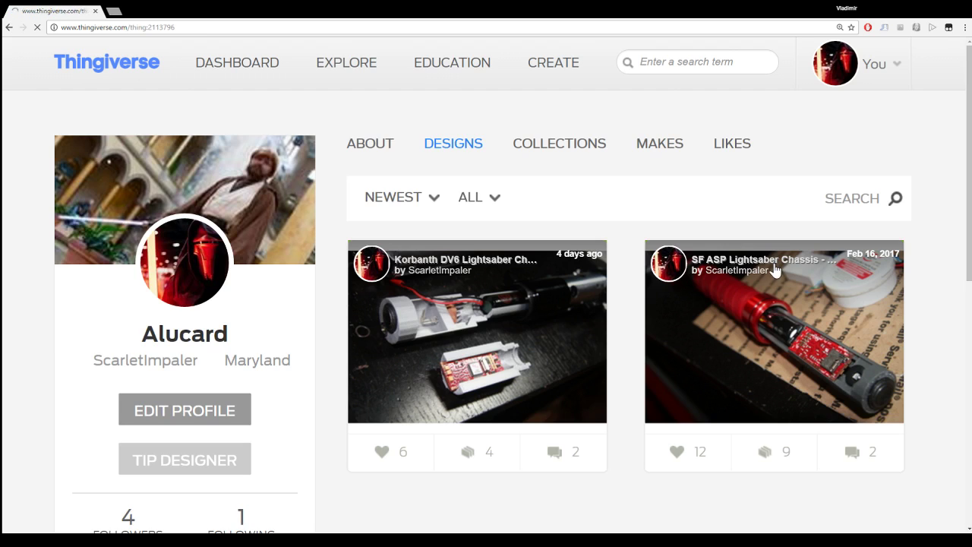
pyautogui.scroll(-3, 740, 247)
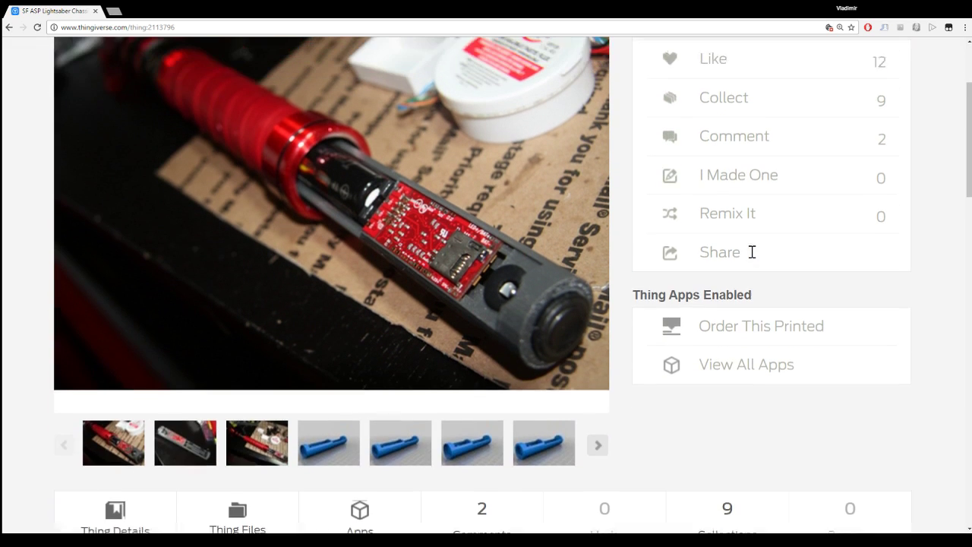
pyautogui.scroll(-2, 845, 303)
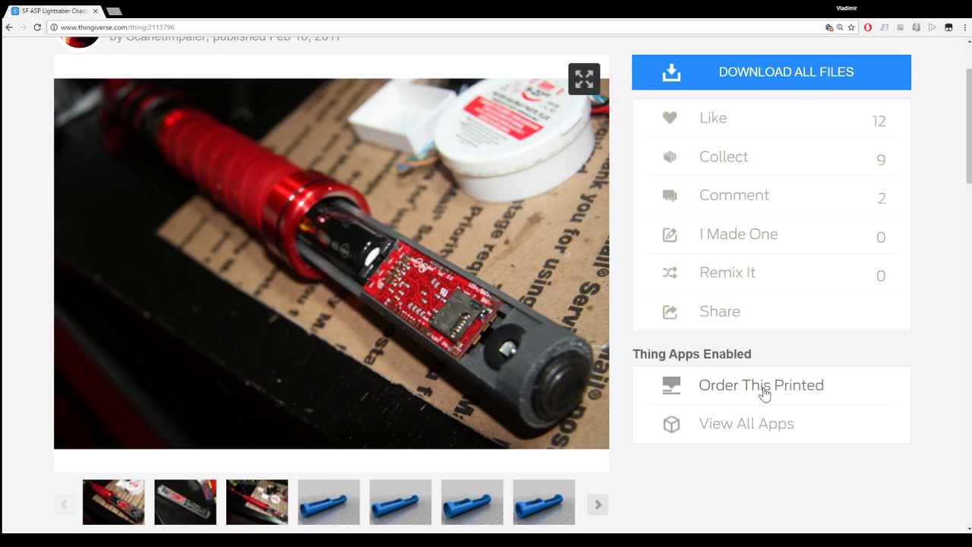
pyautogui.click(801, 392)
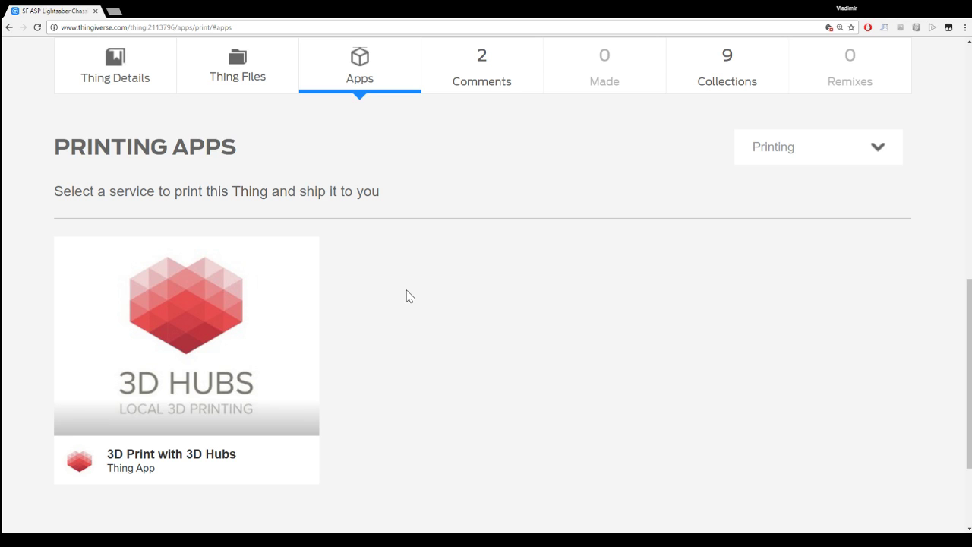
pyautogui.moveTo(224, 256)
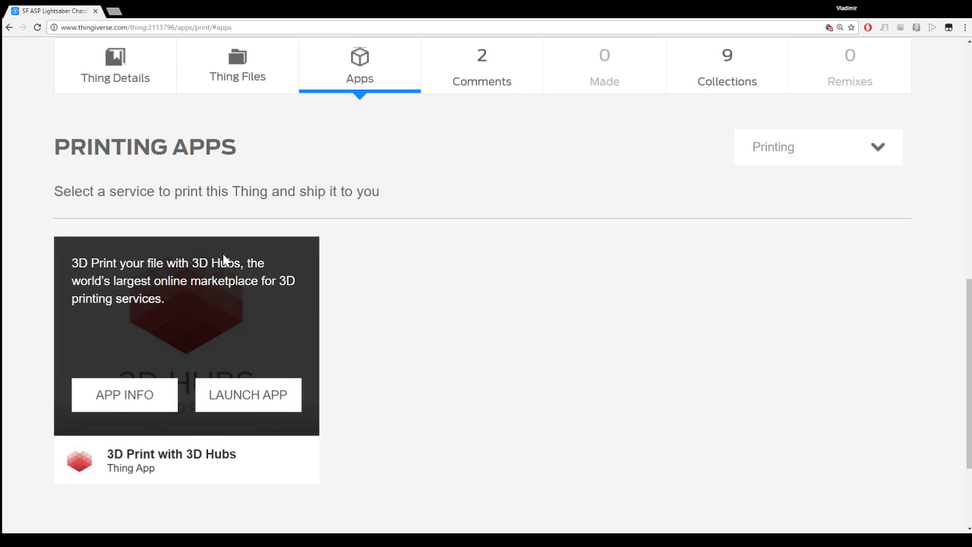
pyautogui.click(276, 405)
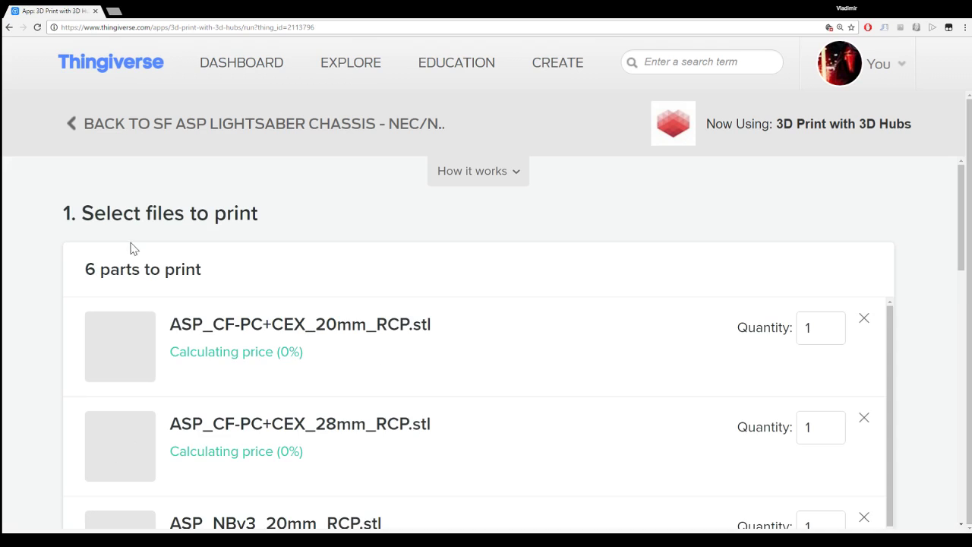
# Step: Look through the list of chassis files to print with their dimensions and individual prices
pyautogui.scroll(-5, 459, 338)
pyautogui.scroll(-2, 465, 334)
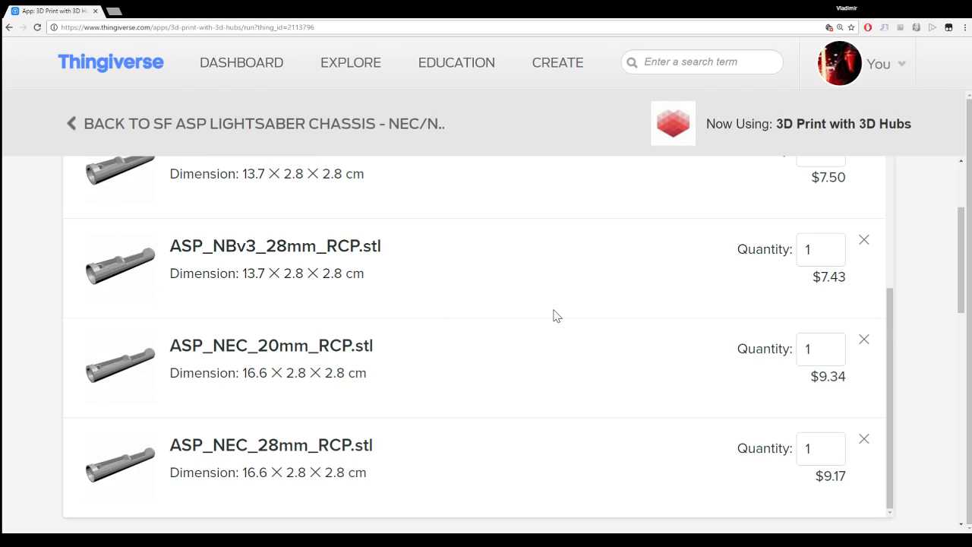
pyautogui.scroll(2, 556, 315)
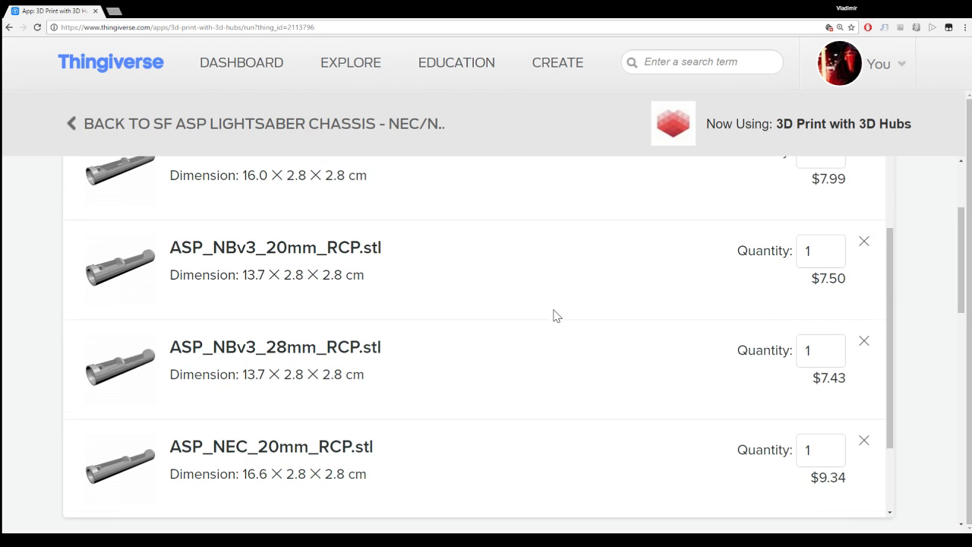
pyautogui.scroll(-2, 555, 316)
pyautogui.scroll(1, 555, 315)
pyautogui.scroll(-1, 547, 311)
pyautogui.scroll(2, 503, 325)
pyautogui.scroll(2, 499, 323)
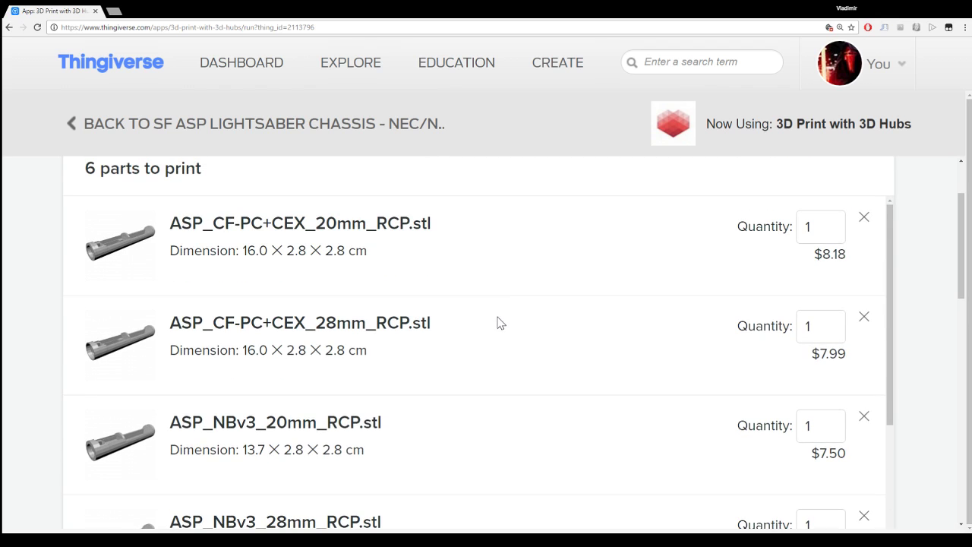
# Step: Examine the naming parts of ASP_CF-PC+CEX_20mm_RCP.stl by highlighting segments such as CEX and 20mm, then clear the selection
pyautogui.moveTo(173, 231); pyautogui.dragTo(220, 223)
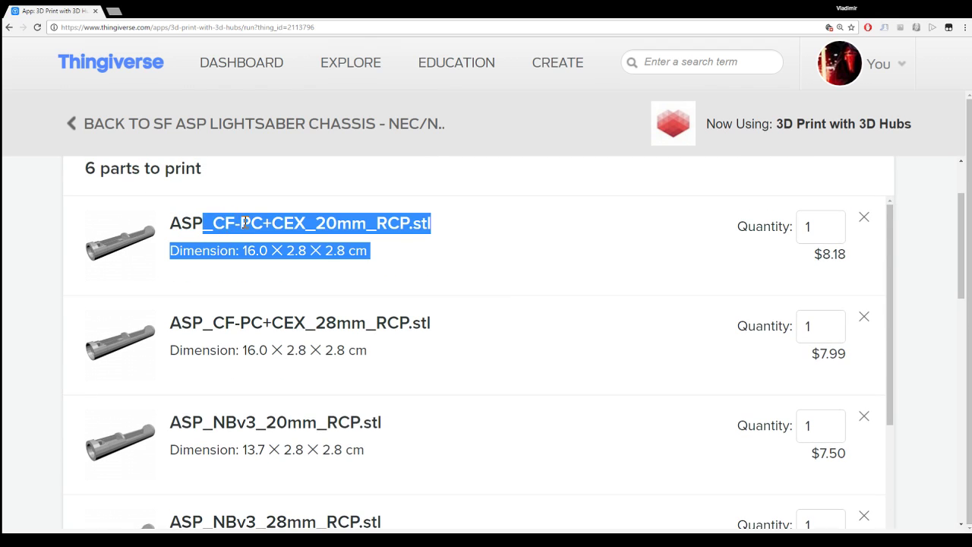
pyautogui.click(278, 220)
pyautogui.moveTo(272, 222); pyautogui.dragTo(306, 224)
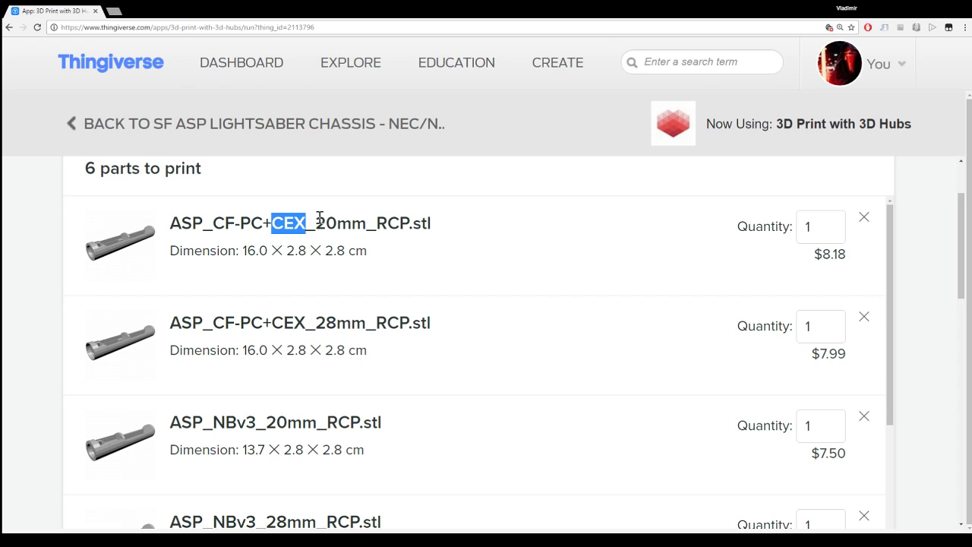
pyautogui.moveTo(316, 222); pyautogui.dragTo(372, 216)
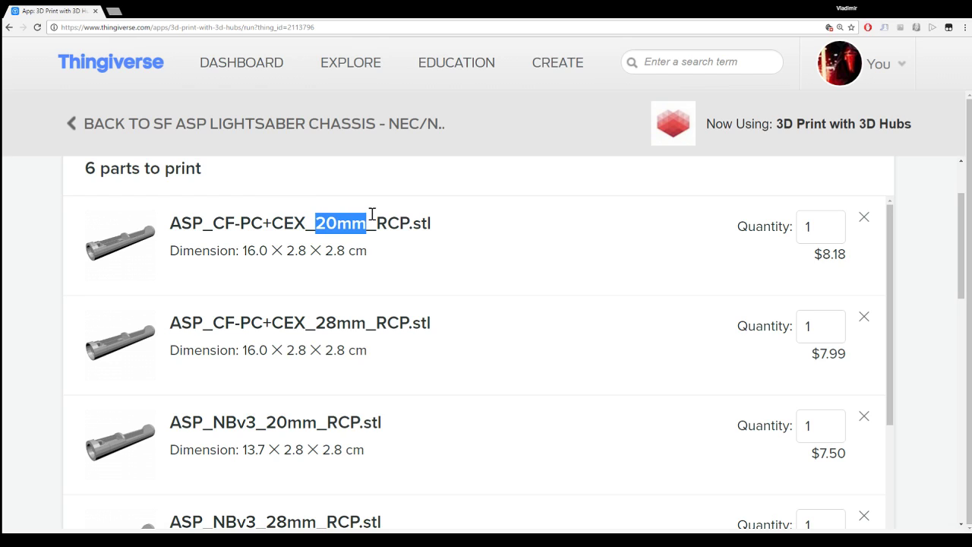
pyautogui.moveTo(377, 222); pyautogui.dragTo(191, 211)
pyautogui.click(433, 245)
pyautogui.click(470, 244)
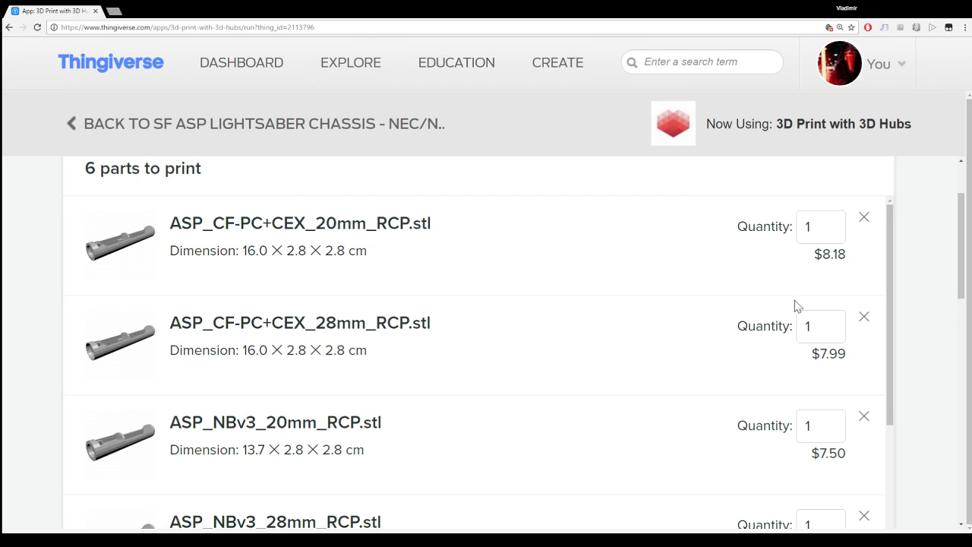
# Step: Remove every other part from the print list so only ASP_CF-PC+CEX_20mm_RCP.stl is kept
pyautogui.click(864, 317)
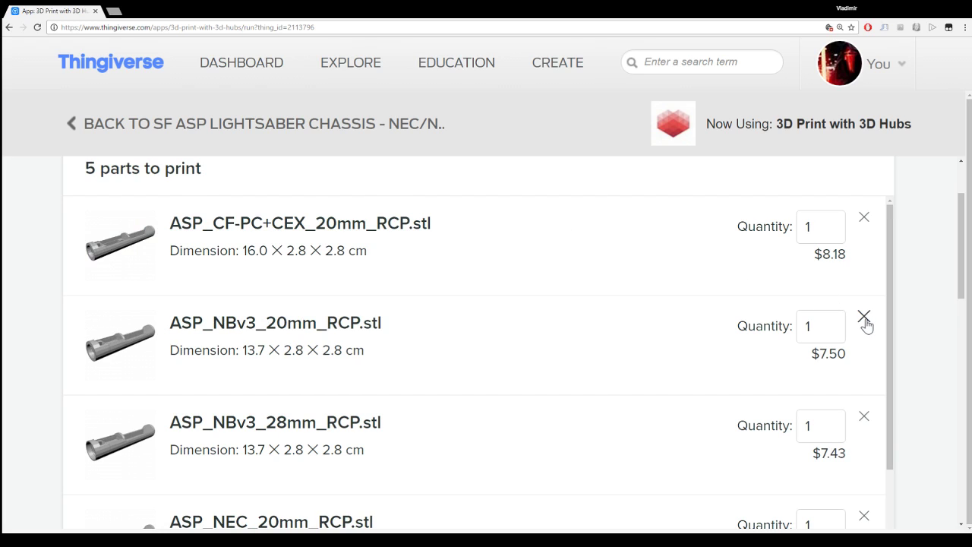
pyautogui.click(865, 318)
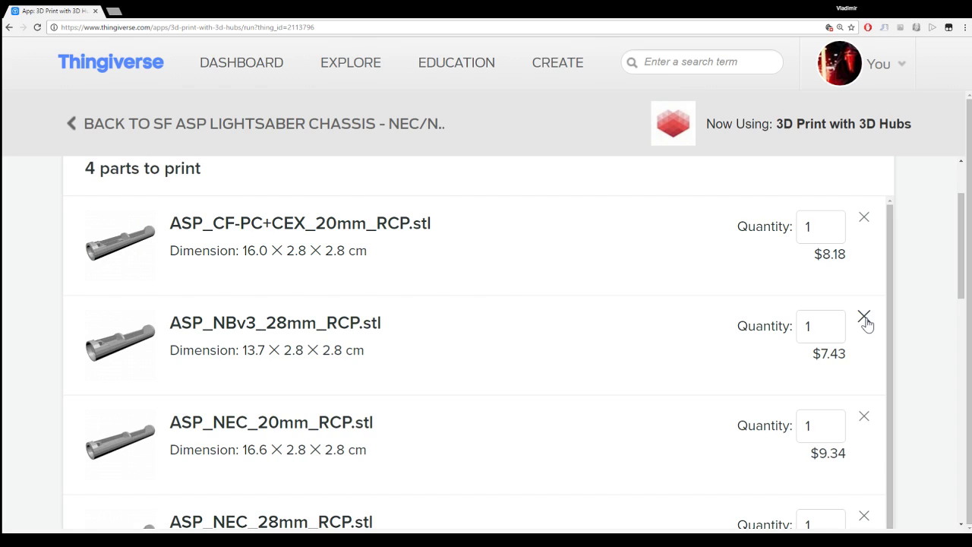
pyautogui.click(865, 318)
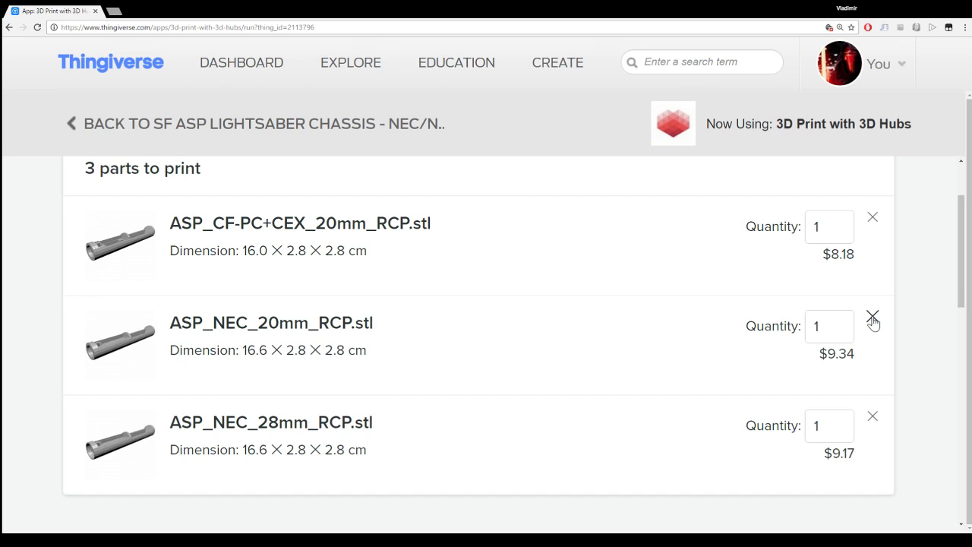
pyautogui.click(872, 319)
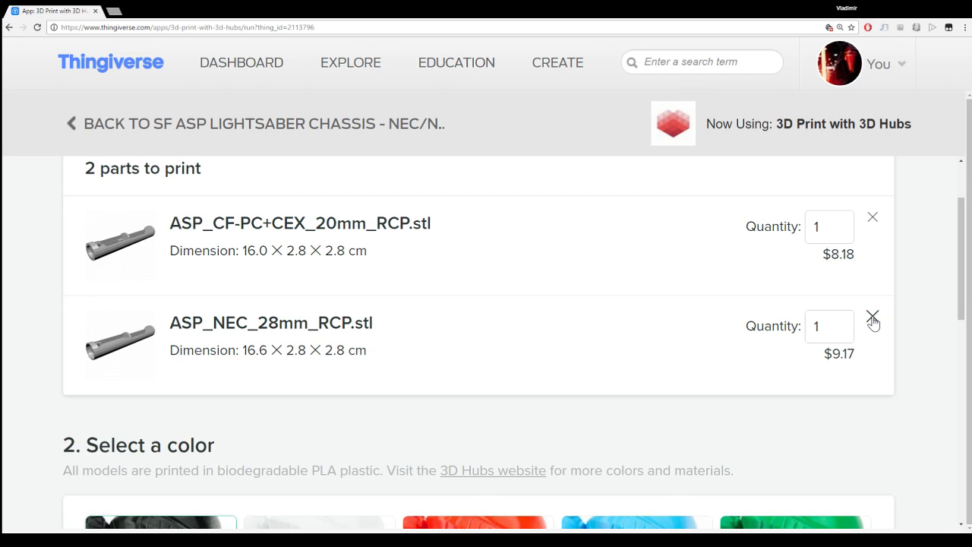
pyautogui.click(873, 319)
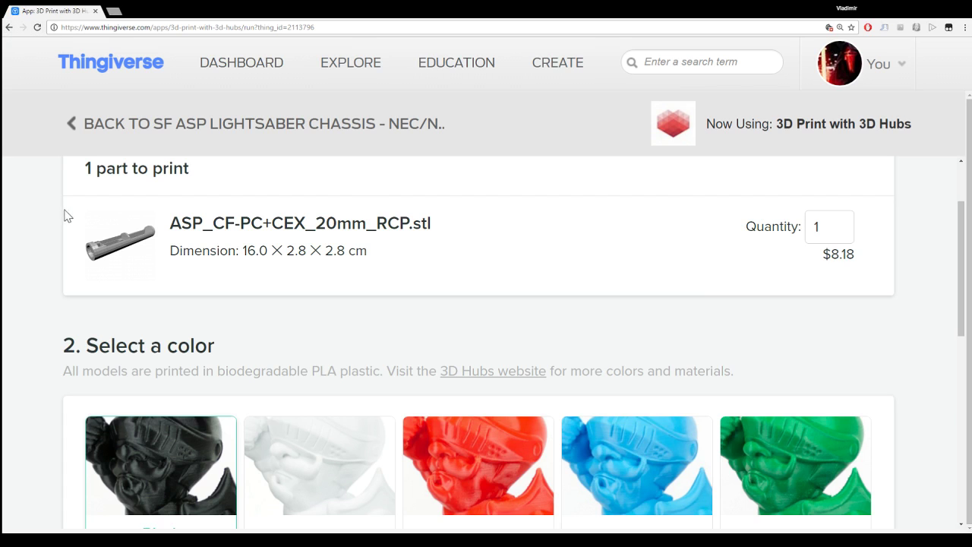
# Step: Examine the PLA color choices, the shipping address section and the order total
pyautogui.scroll(-2, 57, 204)
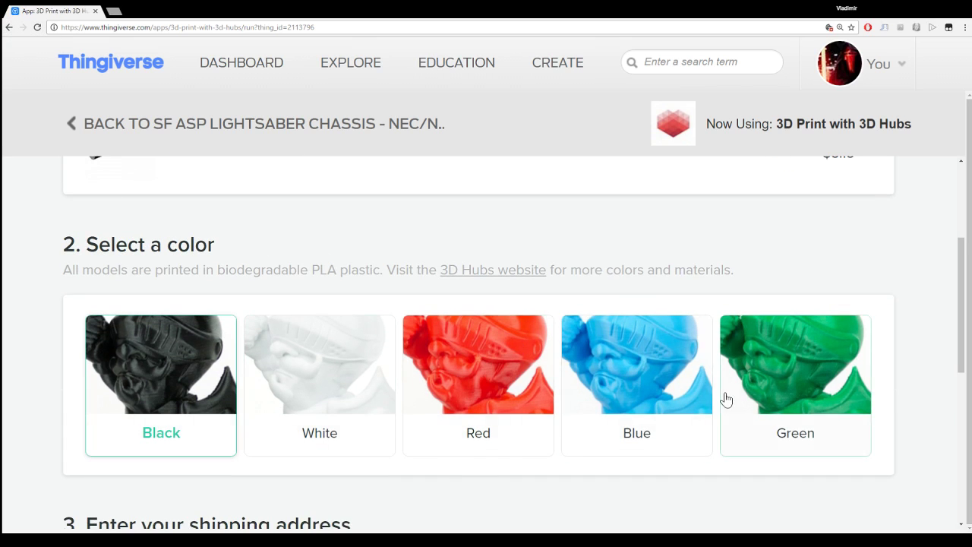
pyautogui.scroll(-3, 147, 391)
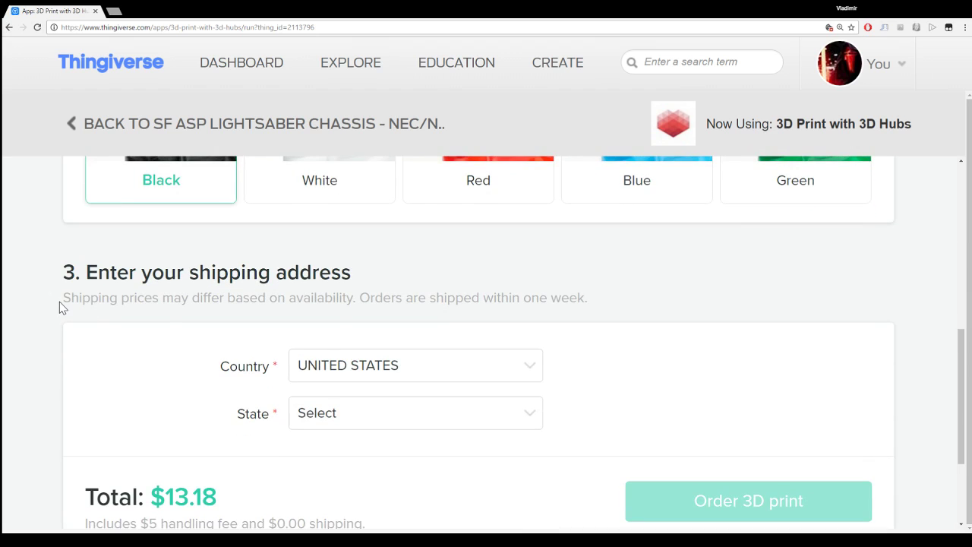
pyautogui.scroll(1, 61, 307)
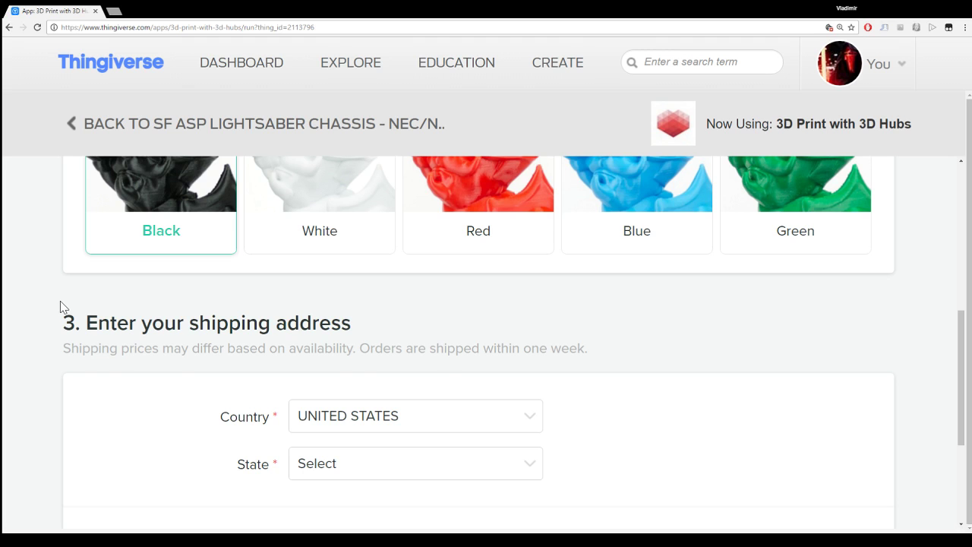
pyautogui.scroll(-2, 60, 307)
pyautogui.scroll(3, 63, 304)
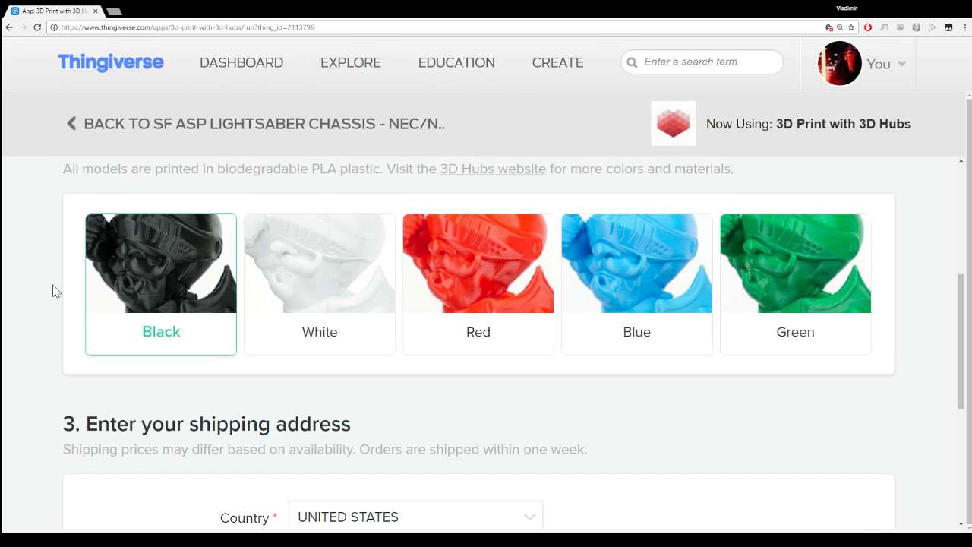
pyautogui.scroll(-3, 54, 286)
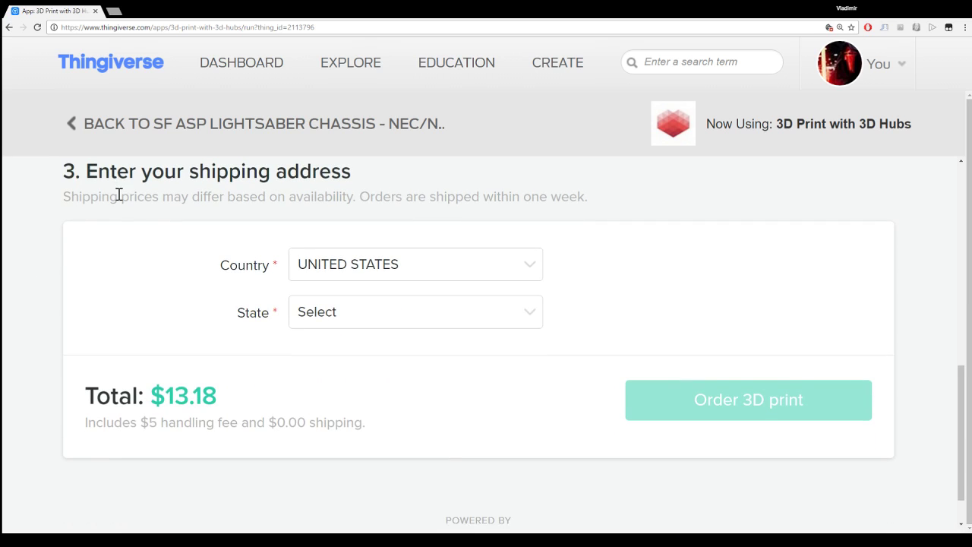
pyautogui.scroll(2, 118, 197)
pyautogui.scroll(-1, 144, 296)
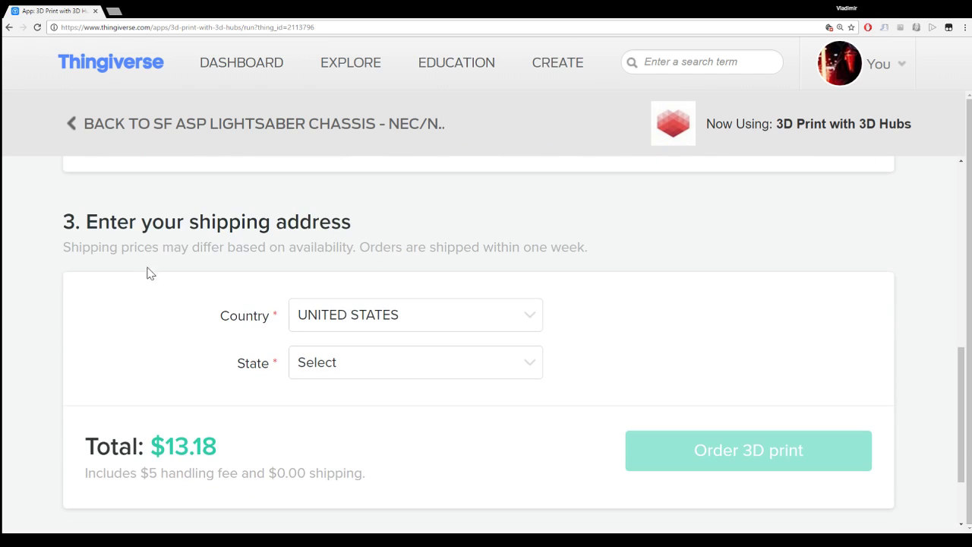
# Step: Set the state in the shipping address to Maryland
pyautogui.click(418, 365)
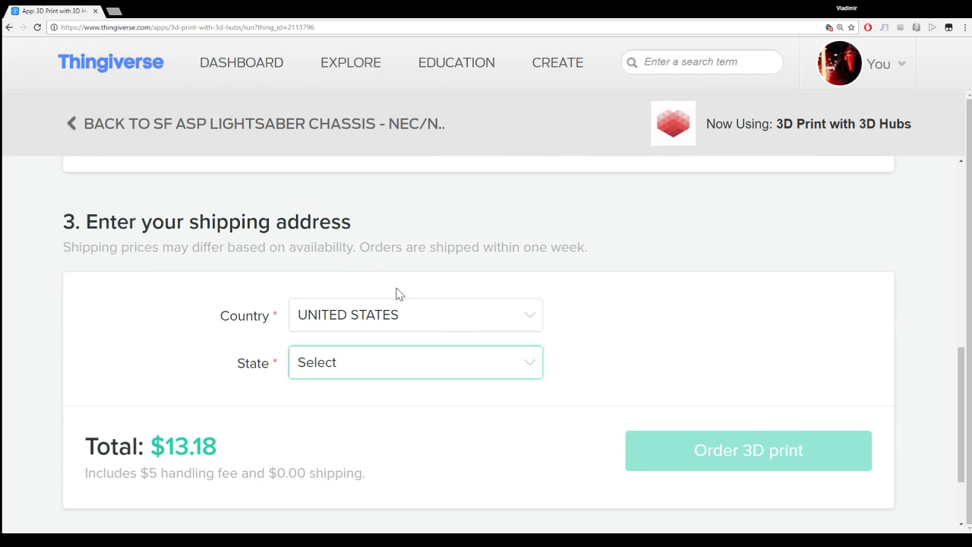
pyautogui.write('mar')
pyautogui.scroll(-1, 157, 334)
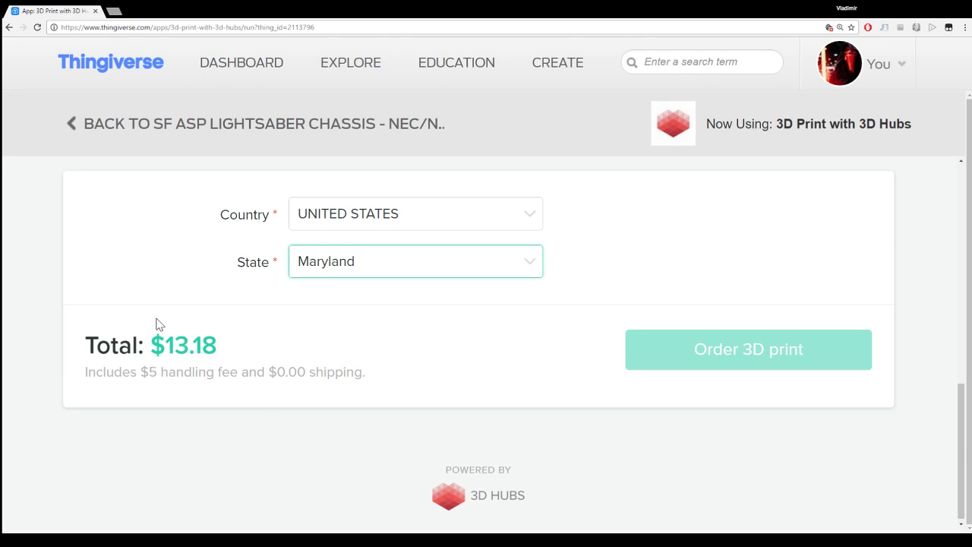
# Step: Review the remaining address fields, the total with its handling fee, the selected color and the part on order
pyautogui.scroll(-1, 156, 323)
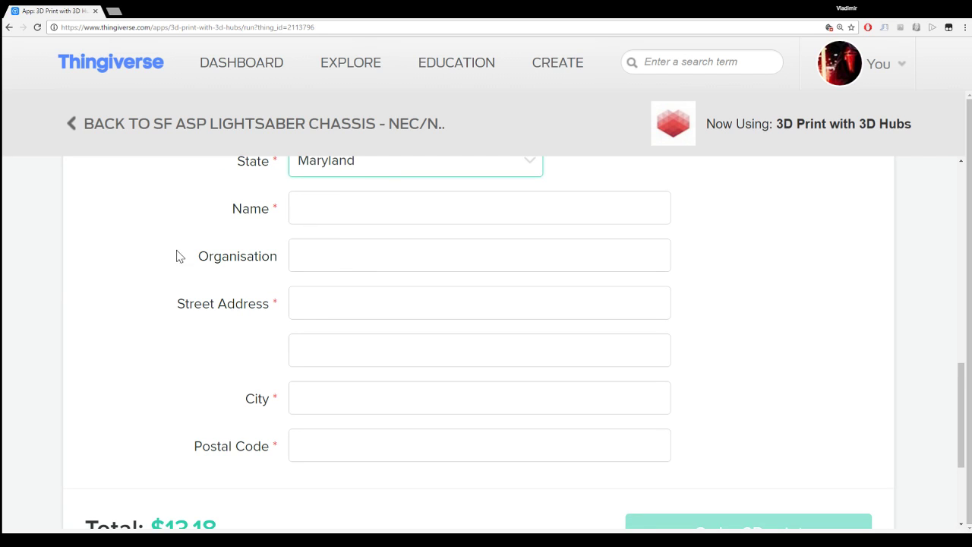
pyautogui.scroll(-2, 177, 256)
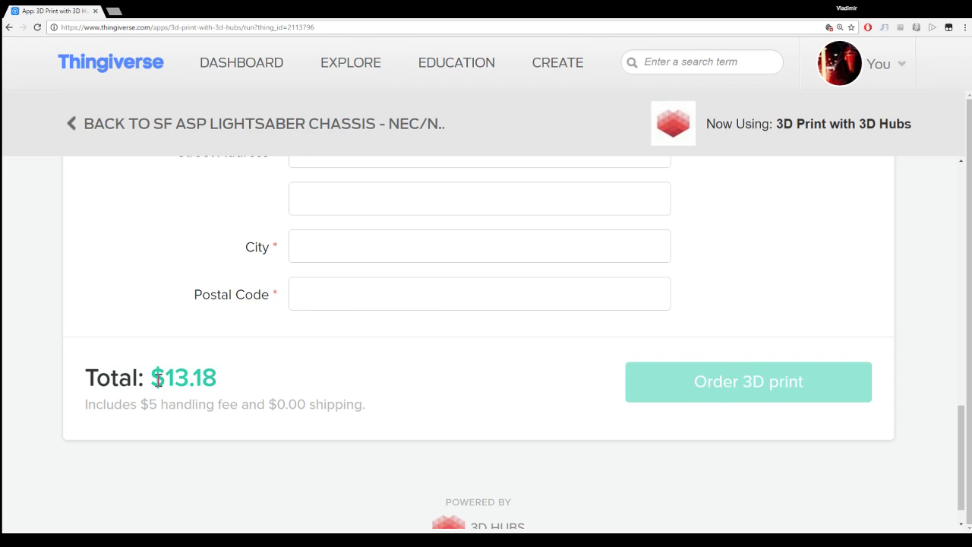
pyautogui.moveTo(157, 380); pyautogui.dragTo(225, 382)
pyautogui.click(364, 412)
pyautogui.scroll(4, 150, 354)
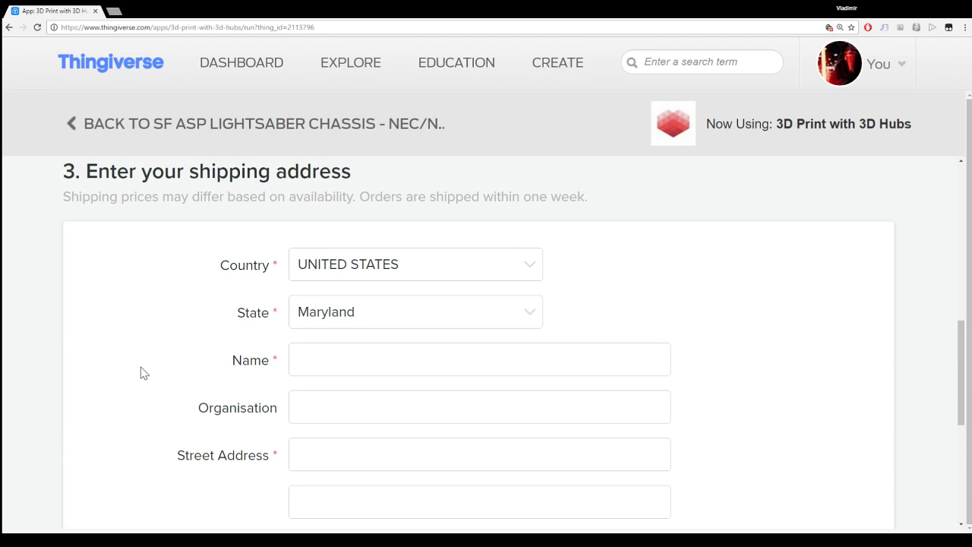
pyautogui.scroll(2, 141, 372)
pyautogui.scroll(2, 141, 372)
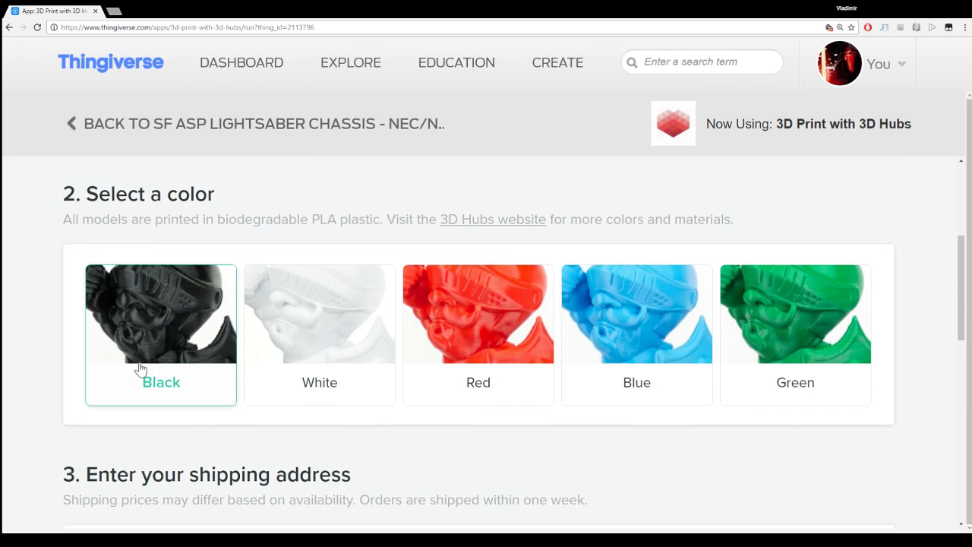
pyautogui.scroll(-4, 525, 355)
pyautogui.scroll(-5, 526, 356)
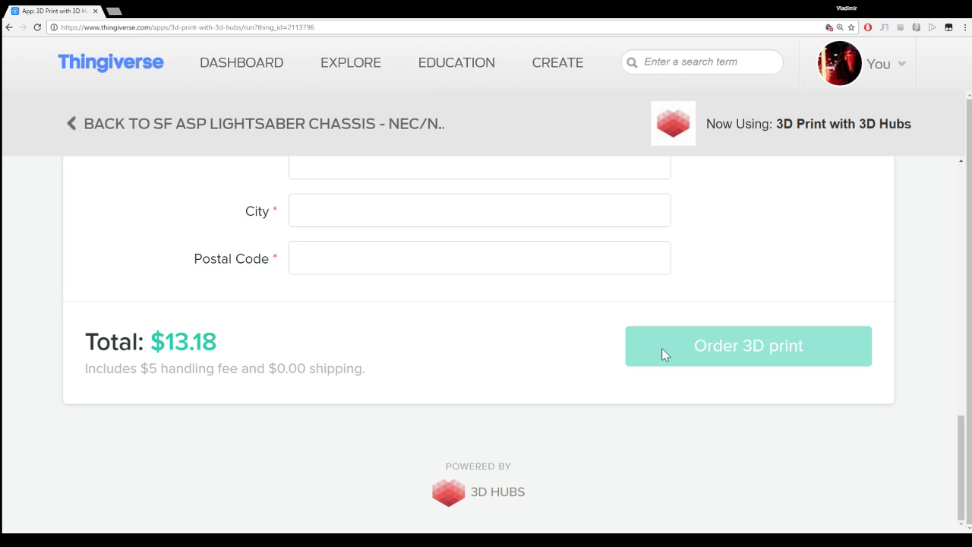
pyautogui.scroll(12, 666, 371)
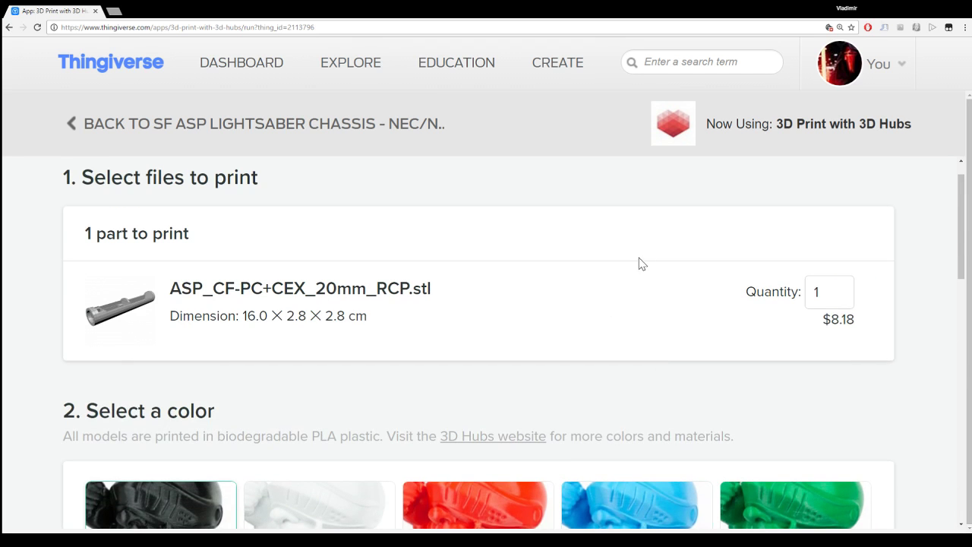
# Step: Return to the account's own designs and open the Korbanth DV6 Lightsaber Chassis page
pyautogui.click(896, 61)
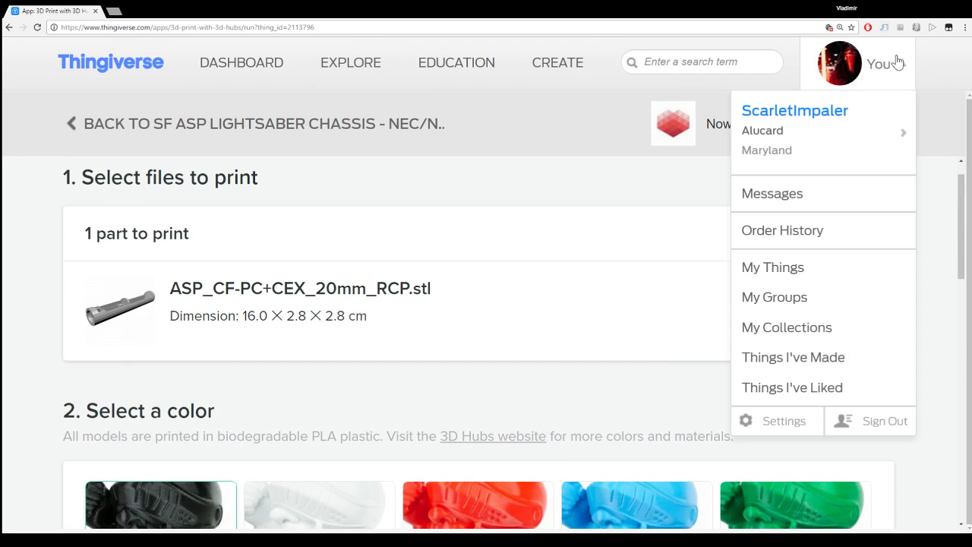
pyautogui.click(848, 269)
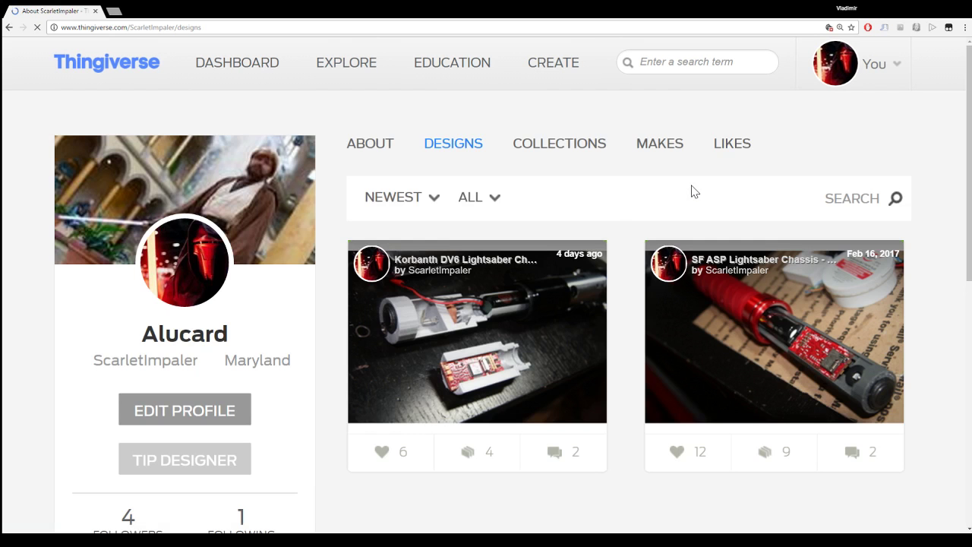
pyautogui.click(501, 262)
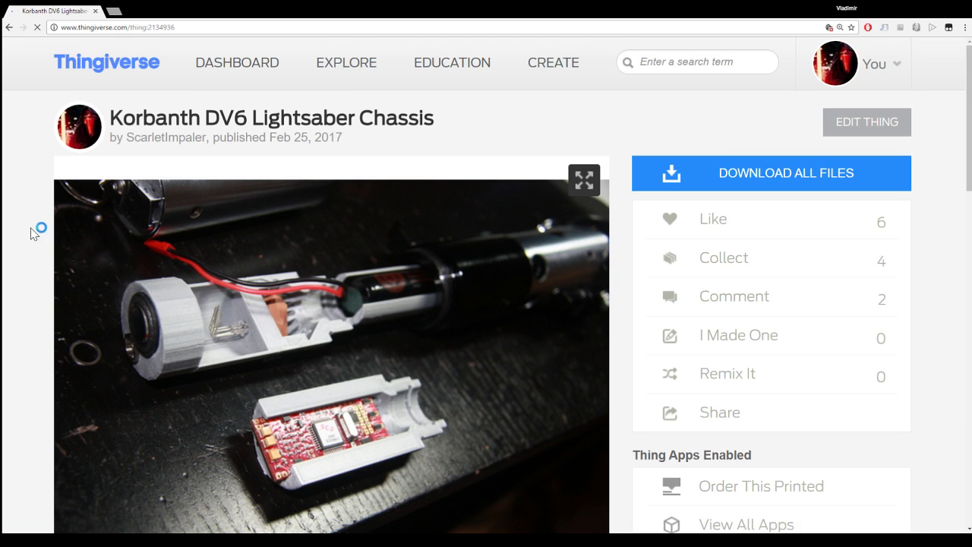
# Step: View the gallery photo of the two soundboard holders and the overhead photo of the disassembled chassis
pyautogui.scroll(-1, 217, 217)
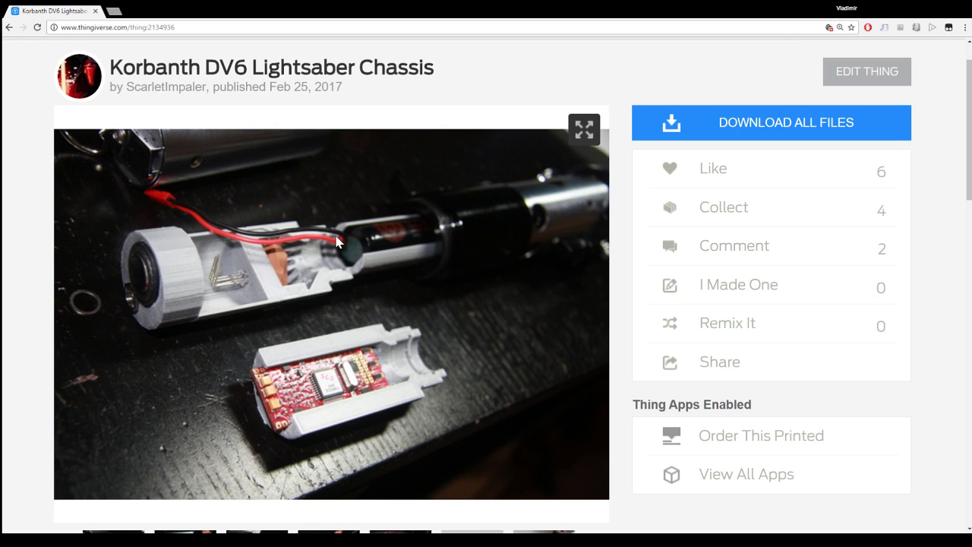
pyautogui.scroll(-1, 336, 242)
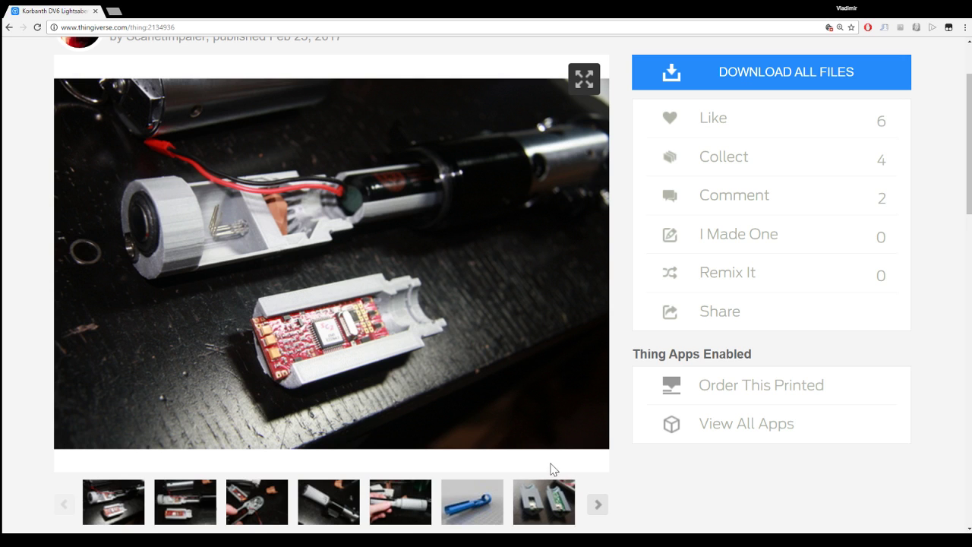
pyautogui.click(541, 499)
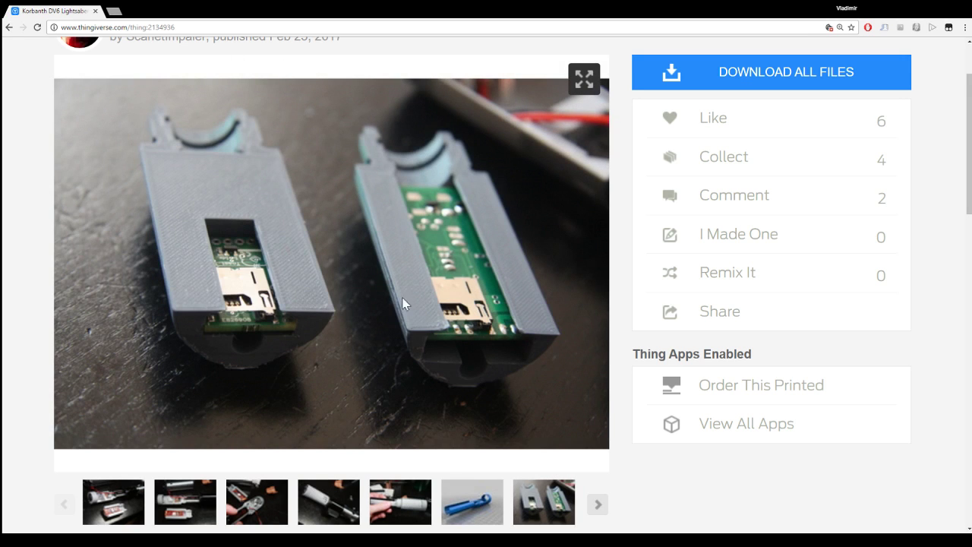
pyautogui.click(200, 504)
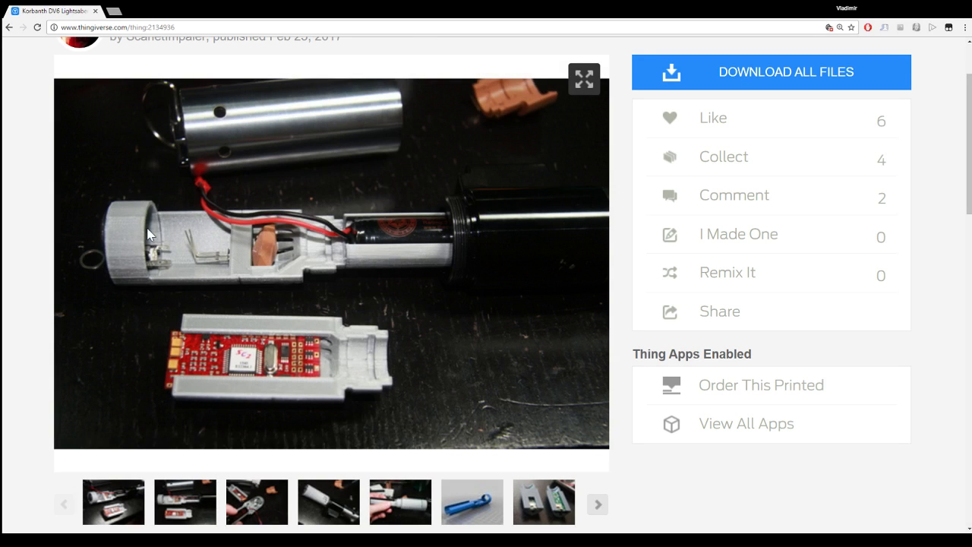
# Step: Order this design printed by opening it in the 3D Print with 3D Hubs app
pyautogui.click(790, 391)
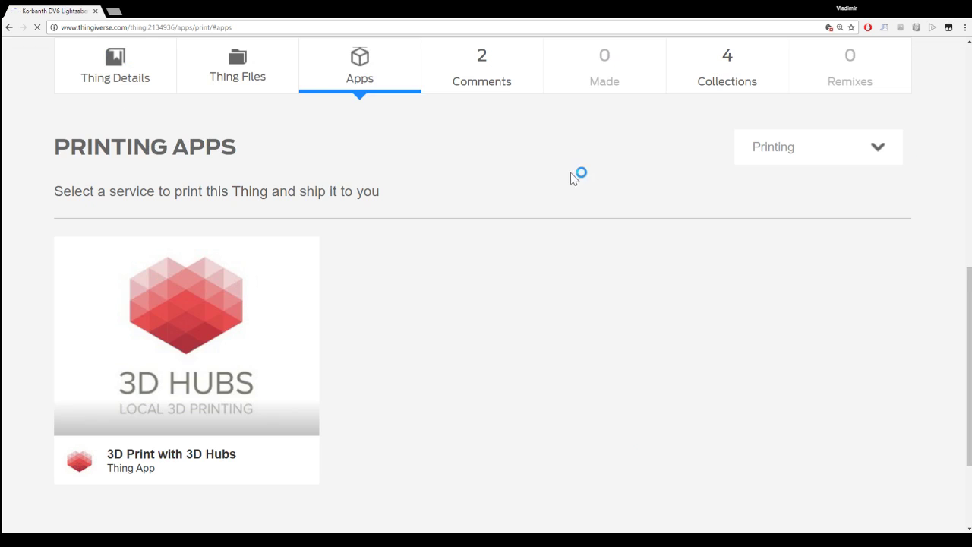
pyautogui.moveTo(208, 306)
pyautogui.click(227, 395)
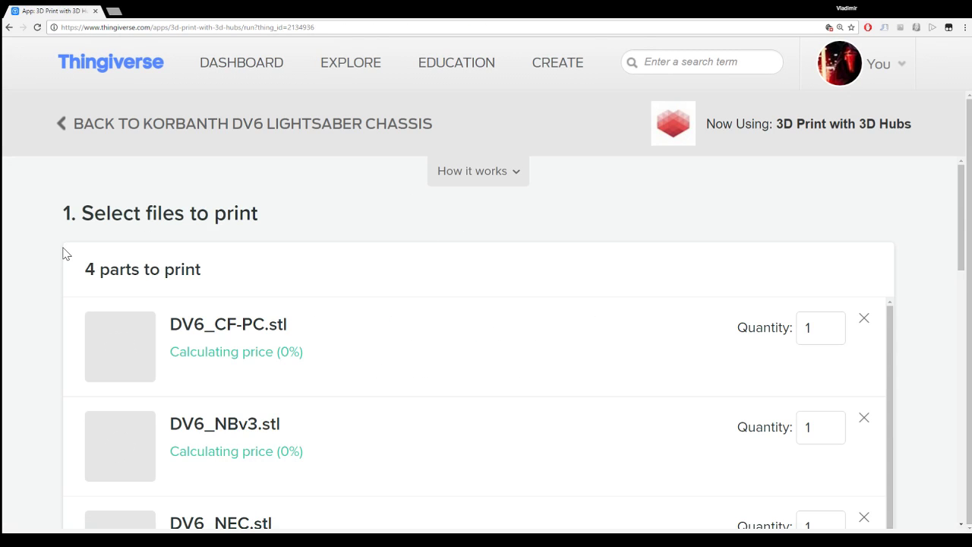
# Step: Remove DV6_CF-PC.stl and DV6_NEC.stl from the parts to print, keeping DV6_NBv3.stl and DV6_main.stl
pyautogui.scroll(-2, 63, 253)
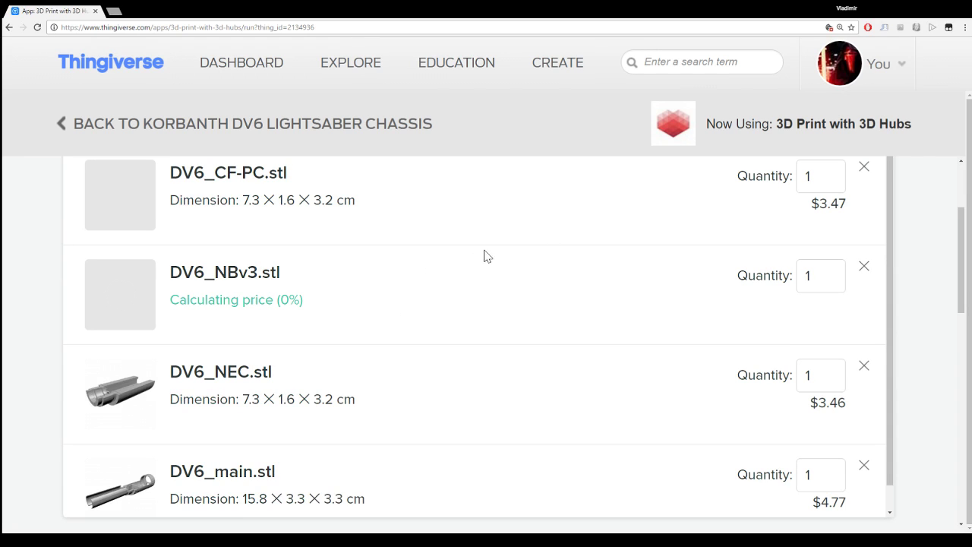
pyautogui.click(864, 168)
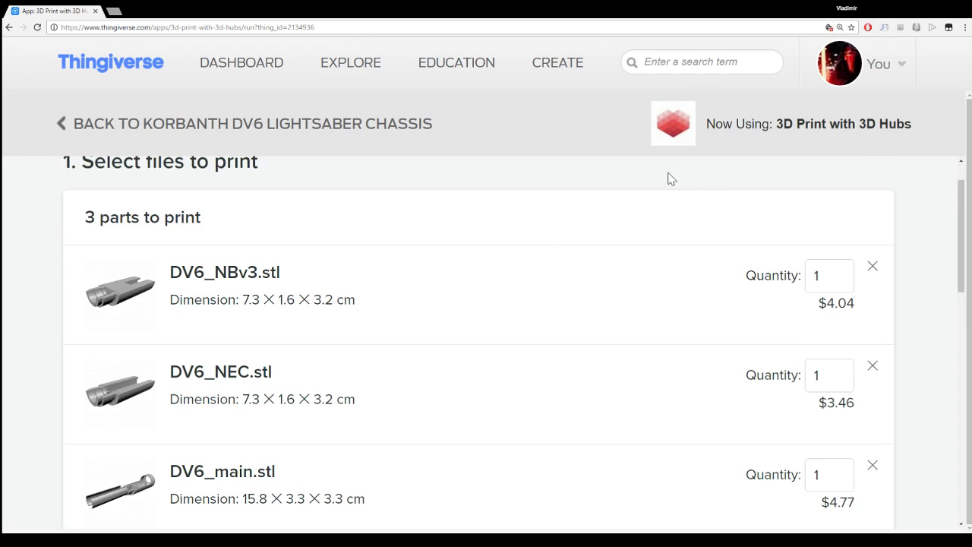
pyautogui.click(874, 367)
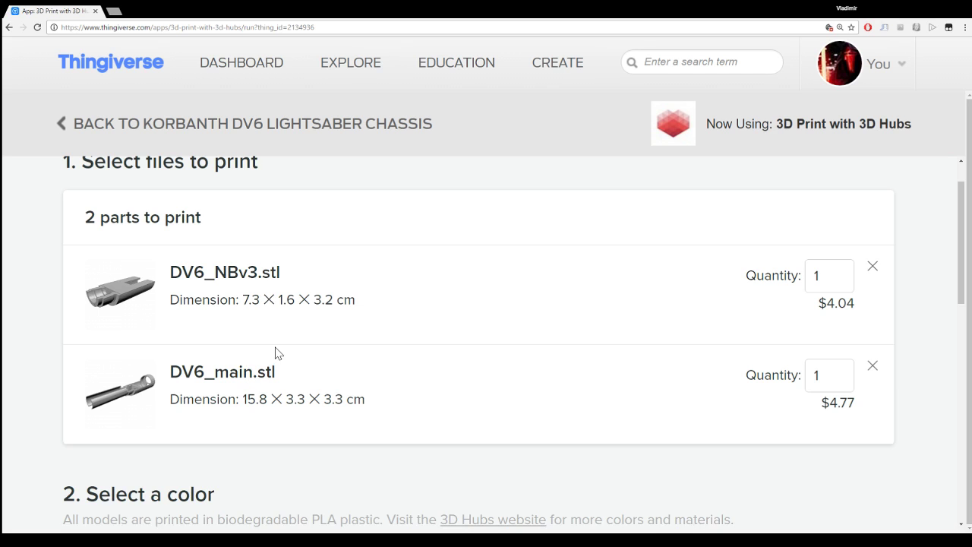
# Step: Review the color choices, the order total with its handling fee, and the shipping address section
pyautogui.scroll(-3, 278, 353)
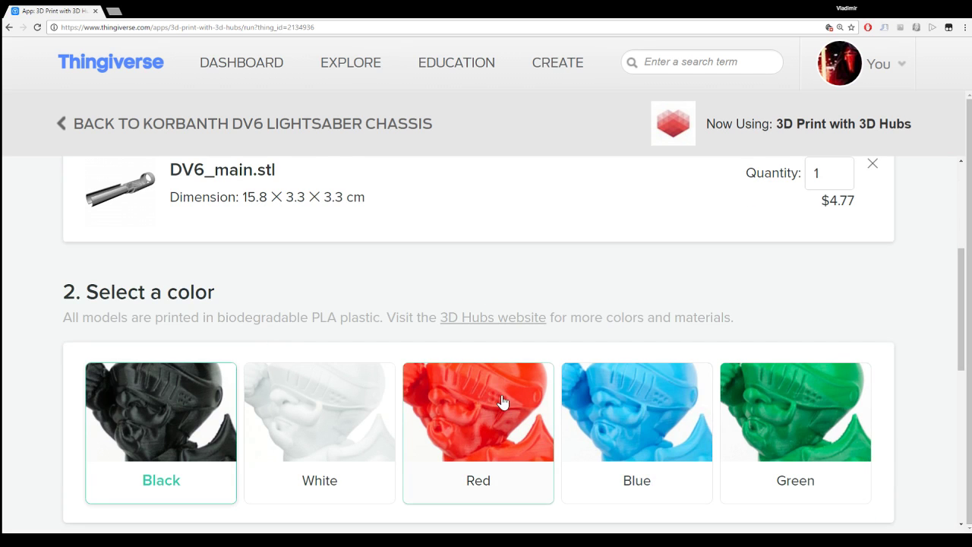
pyautogui.scroll(-6, 387, 286)
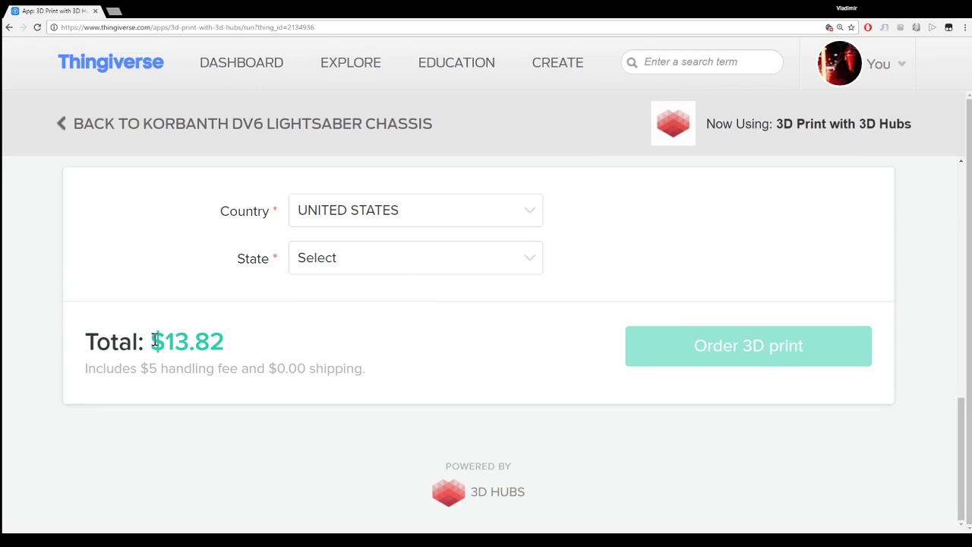
pyautogui.moveTo(154, 341); pyautogui.dragTo(300, 342)
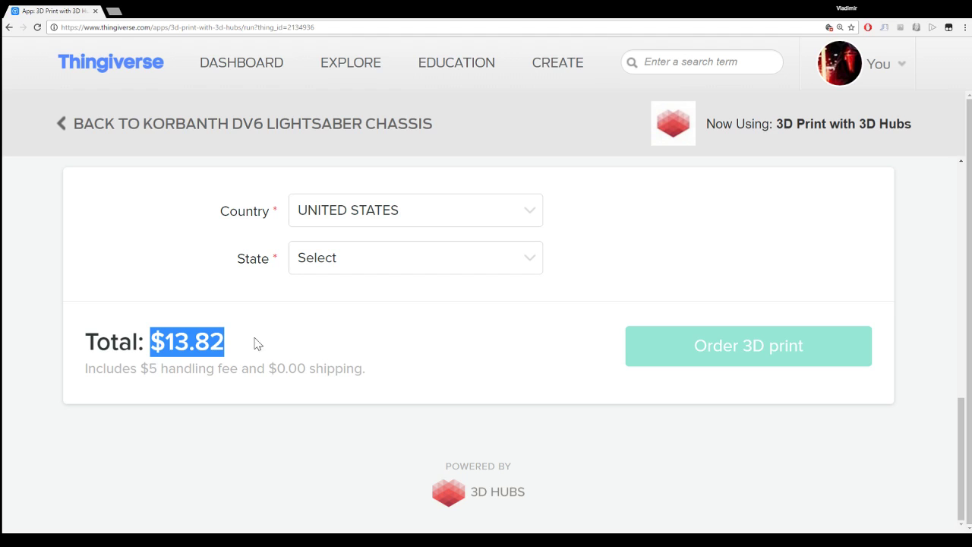
pyautogui.click(143, 267)
pyautogui.scroll(2, 143, 268)
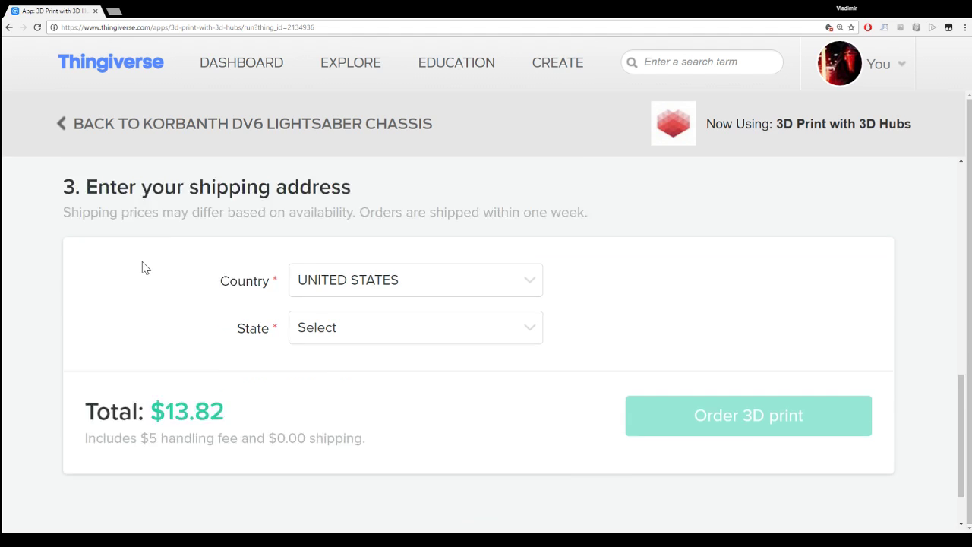